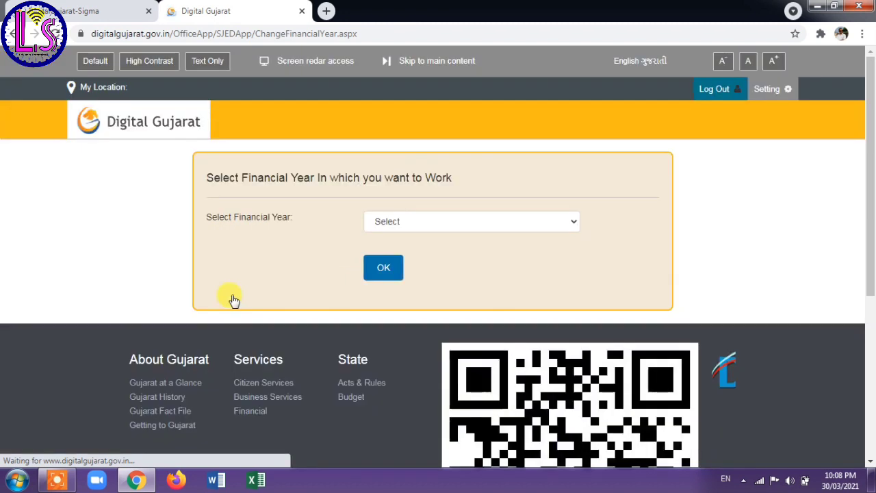
# Set the financial year to 2020-2021 and close the Google Translate popup.
pyautogui.click(429, 230)
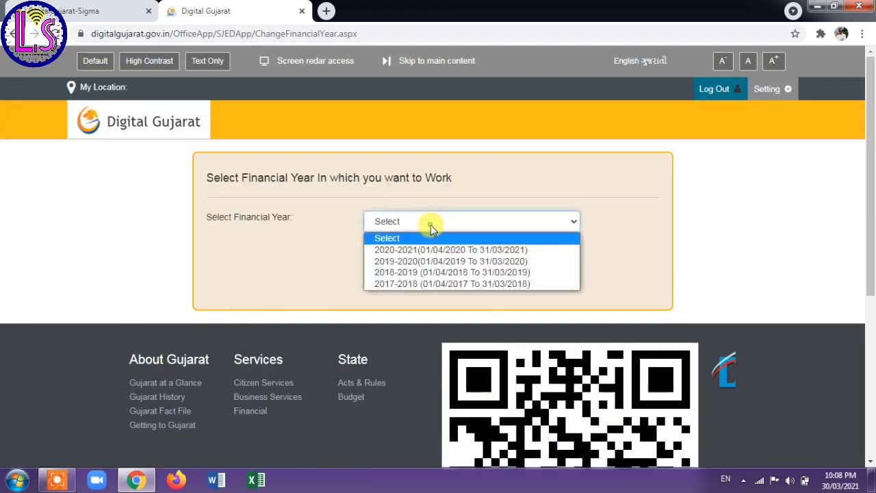
pyautogui.click(415, 249)
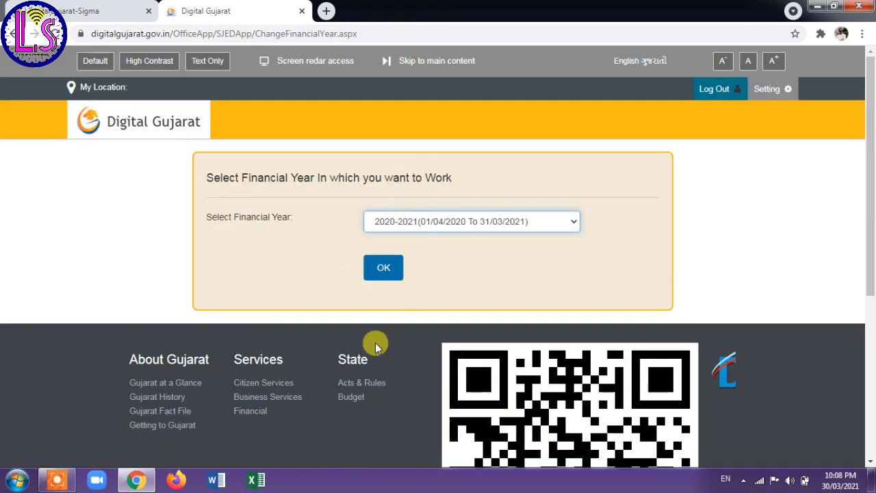
pyautogui.click(381, 269)
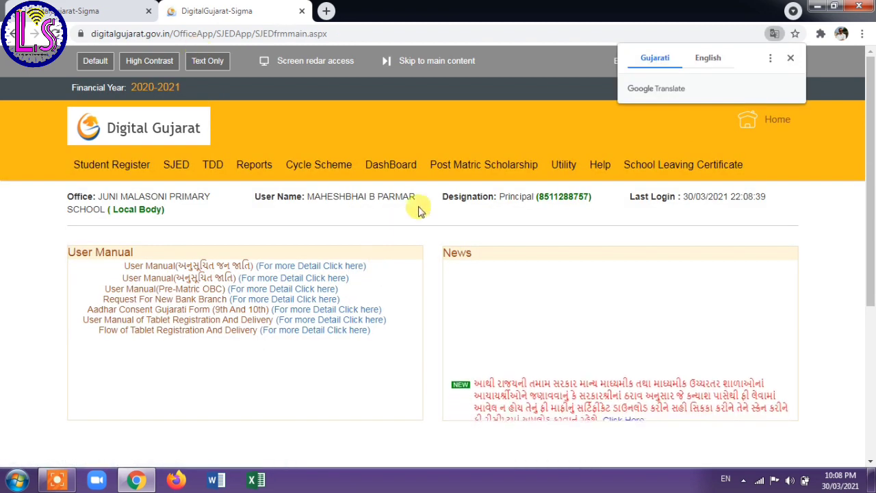
pyautogui.click(790, 59)
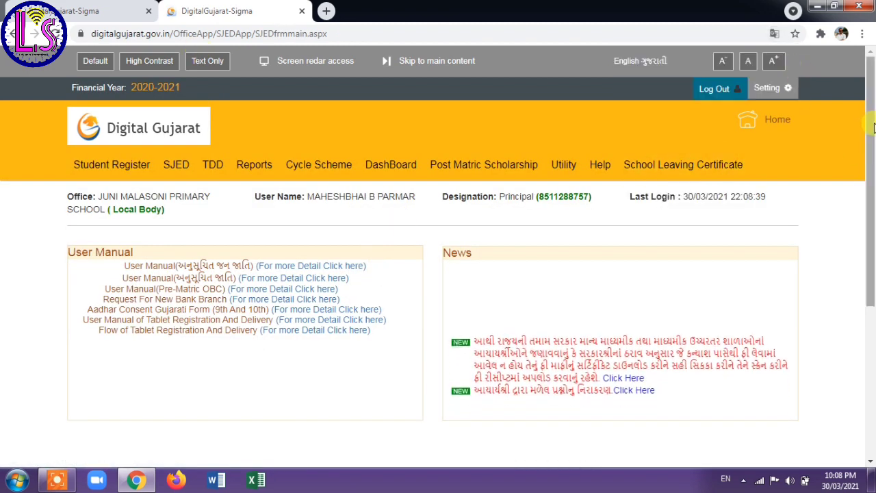
pyautogui.scroll(-1, 618, 166)
pyautogui.moveTo(371, 127)
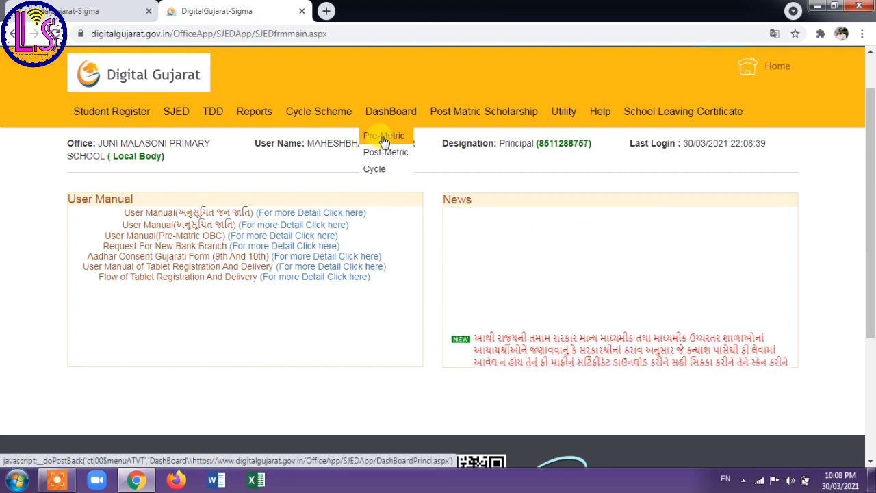
# Open the Pre-Metric dashboard and follow the Payment box's Invalid Account Count link.
pyautogui.click(383, 136)
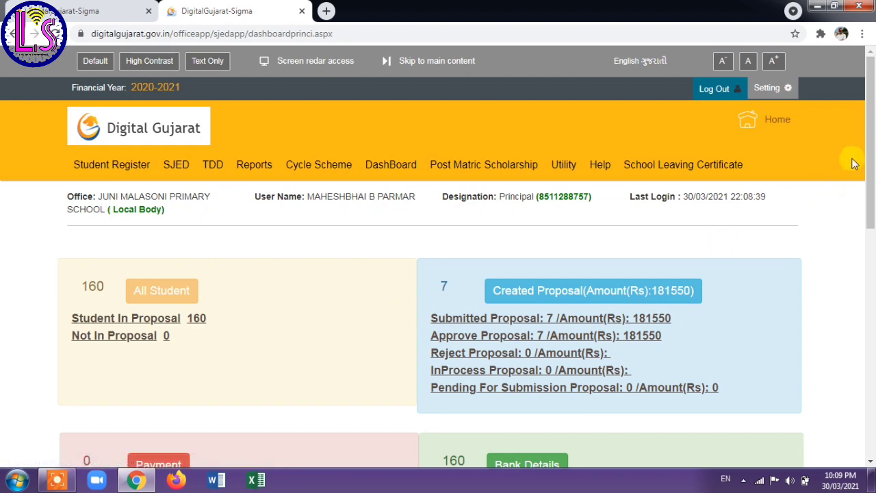
pyautogui.moveTo(870, 152); pyautogui.dragTo(868, 274)
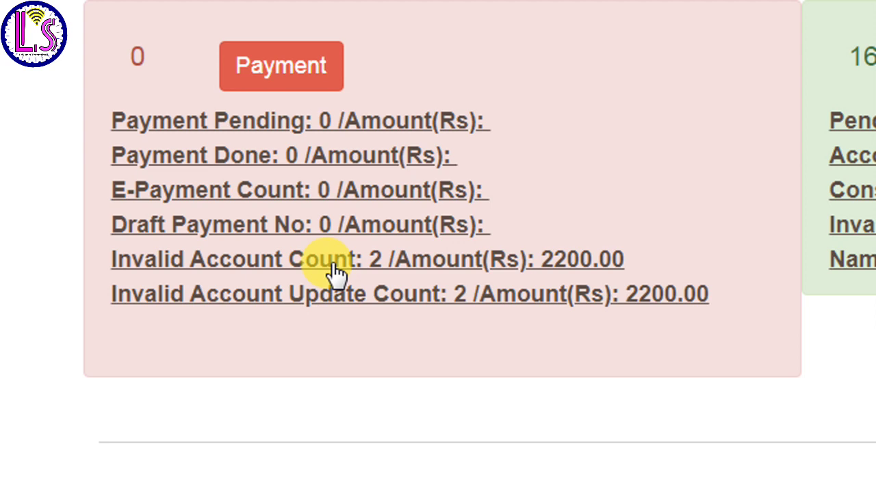
pyautogui.scroll(1, 267, 151)
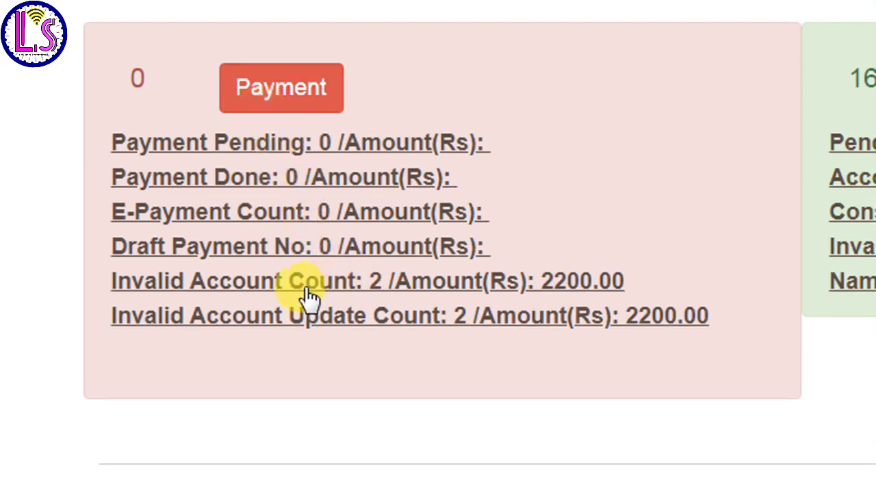
pyautogui.click(413, 290)
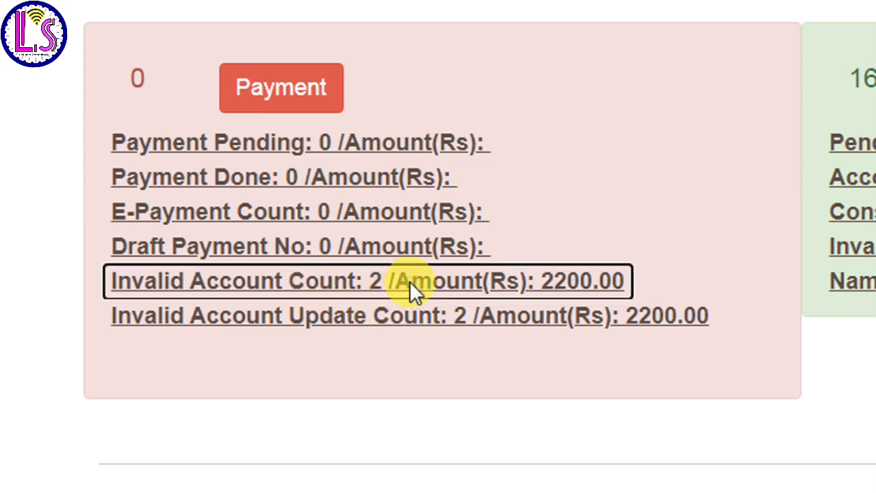
pyautogui.scroll(-3, 319, 385)
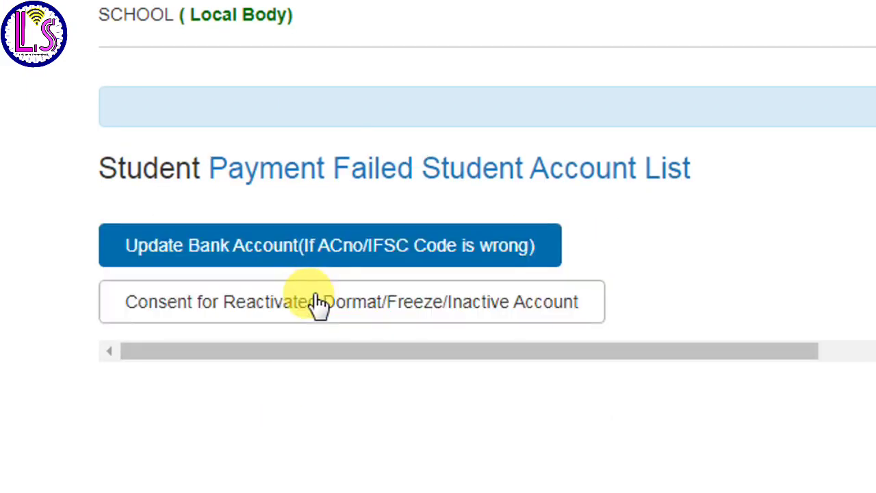
# Show the Update Bank Account view and scroll the table to the IFSC CODE New columns.
pyautogui.click(328, 250)
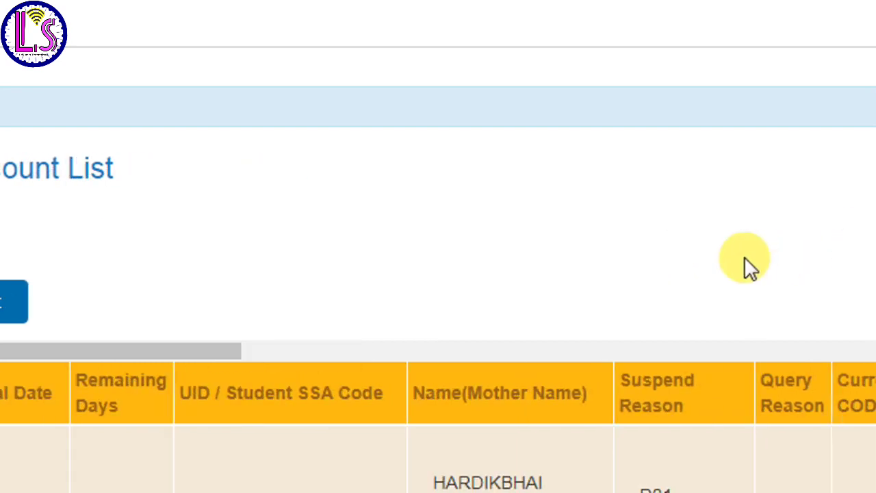
pyautogui.scroll(2, 852, 98)
pyautogui.moveTo(866, 82); pyautogui.dragTo(861, 266)
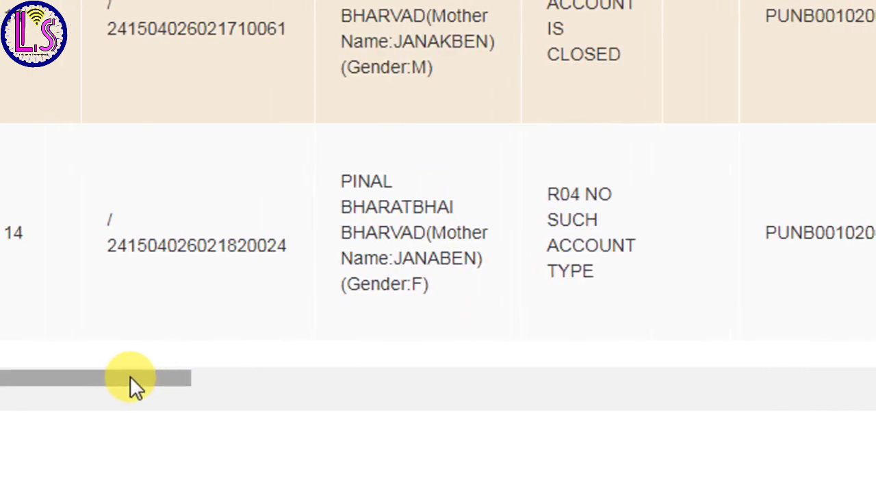
pyautogui.click(89, 375)
pyautogui.moveTo(134, 375); pyautogui.dragTo(495, 338)
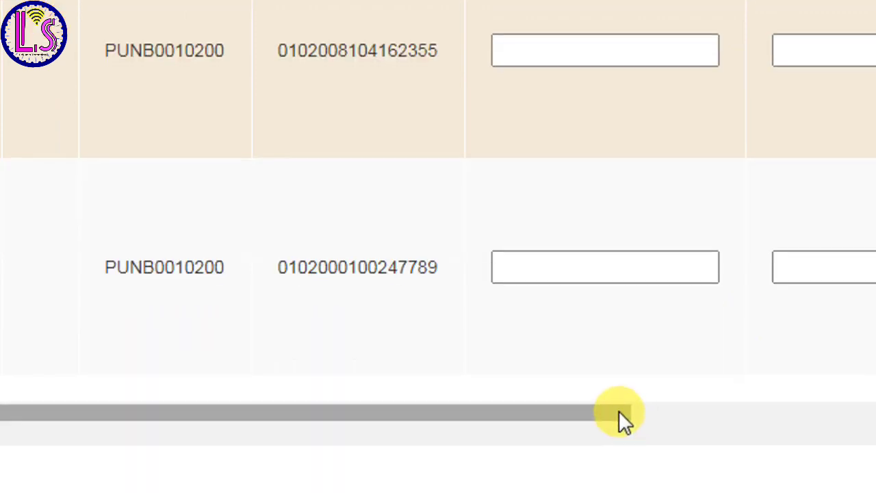
pyautogui.moveTo(619, 413); pyautogui.dragTo(737, 381)
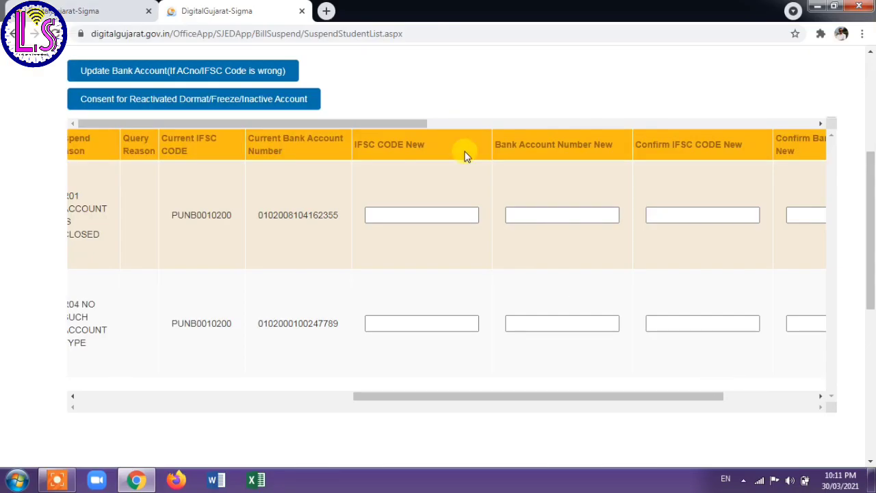
# Leave the second row's new IFSC box and switch to the Dormant/Freeze/Inactive Account consent view.
pyautogui.click(368, 322)
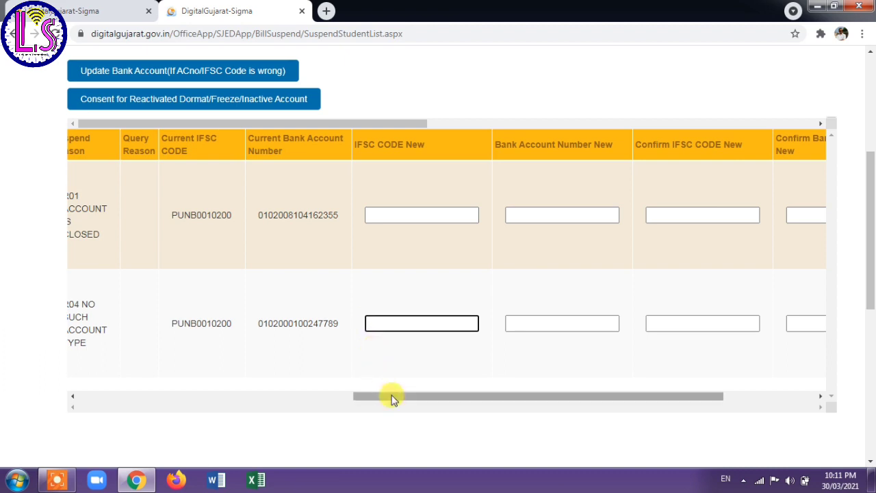
pyautogui.moveTo(393, 397); pyautogui.dragTo(473, 390)
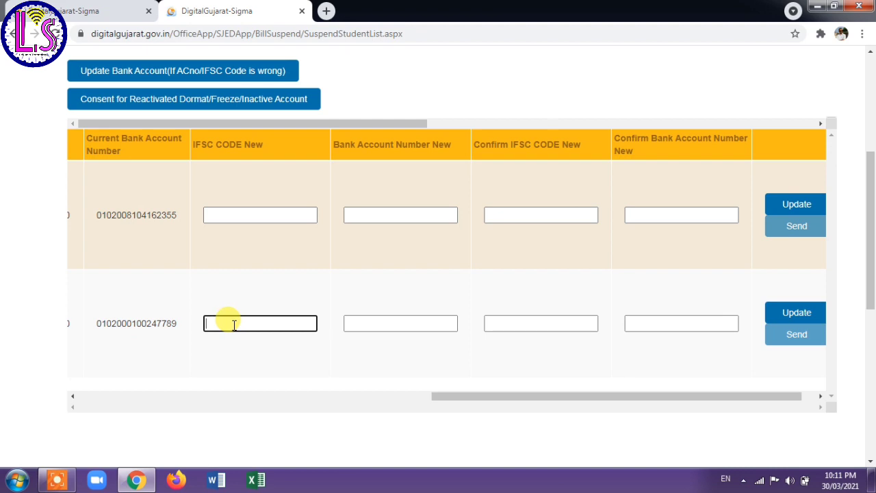
pyautogui.moveTo(507, 395); pyautogui.dragTo(305, 357)
pyautogui.hscroll(-5, 305, 358)
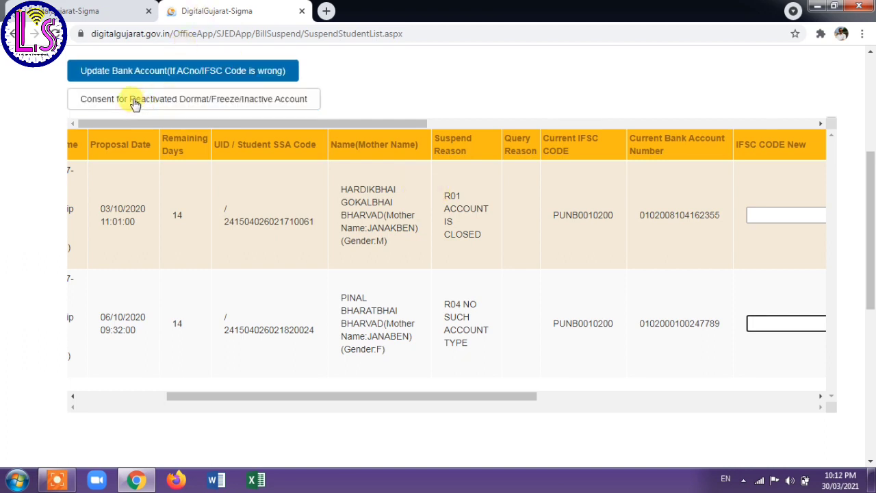
pyautogui.click(166, 100)
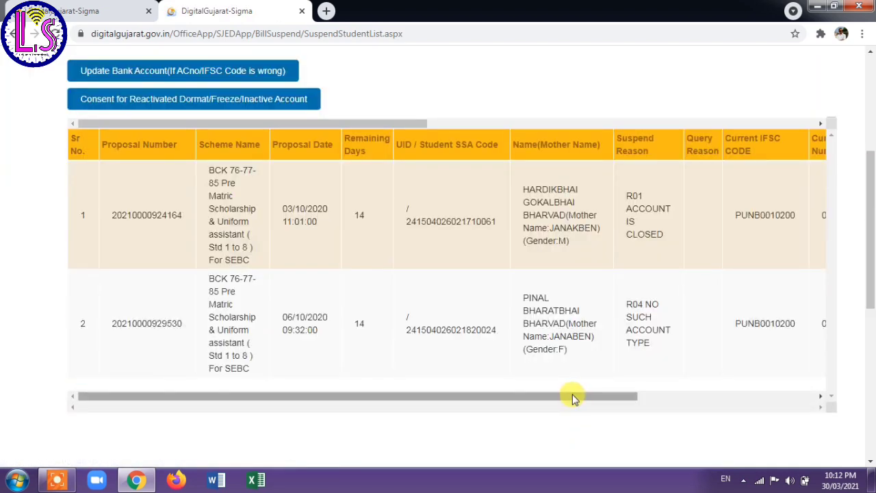
# Toggle the first student's Active consent and attempt a save, then return to Update Bank Account mode.
pyautogui.moveTo(574, 397); pyautogui.dragTo(675, 396)
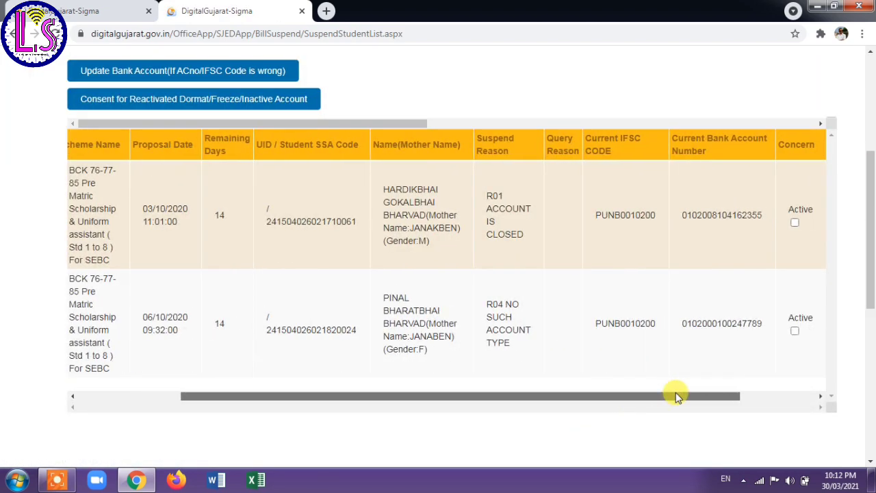
pyautogui.moveTo(558, 398); pyautogui.dragTo(665, 381)
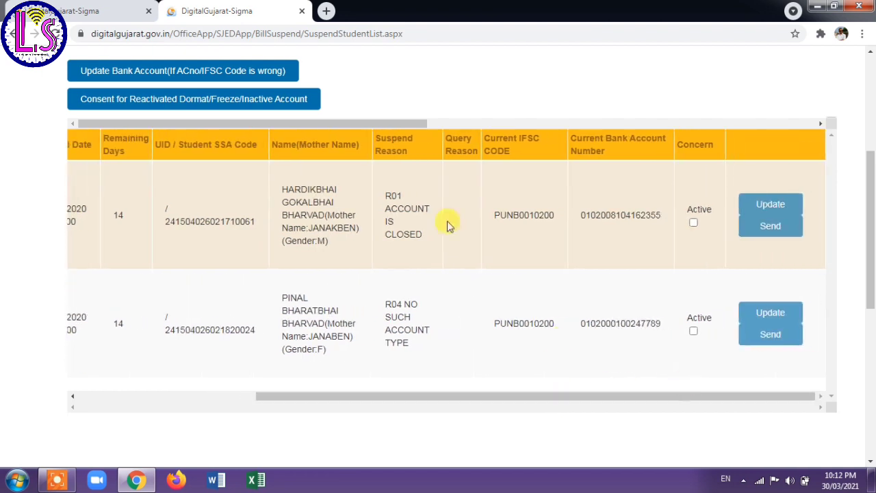
pyautogui.click(694, 224)
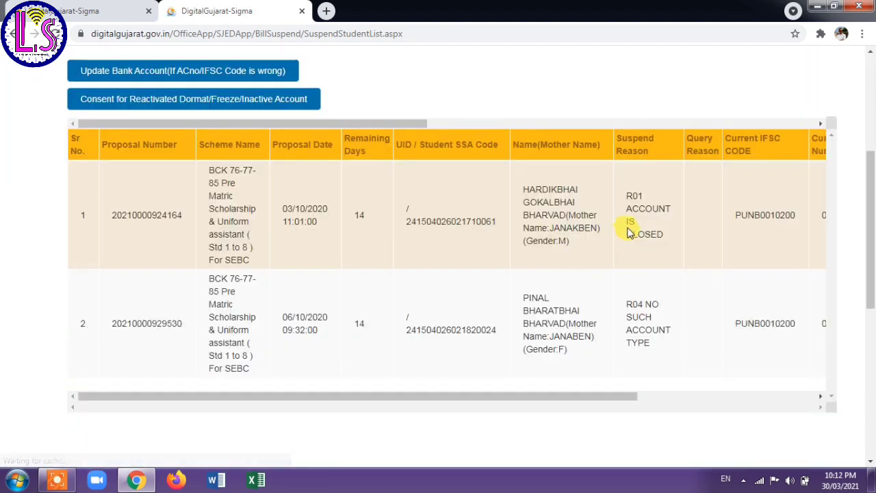
pyautogui.moveTo(598, 399); pyautogui.dragTo(723, 398)
pyautogui.hscroll(2, 777, 373)
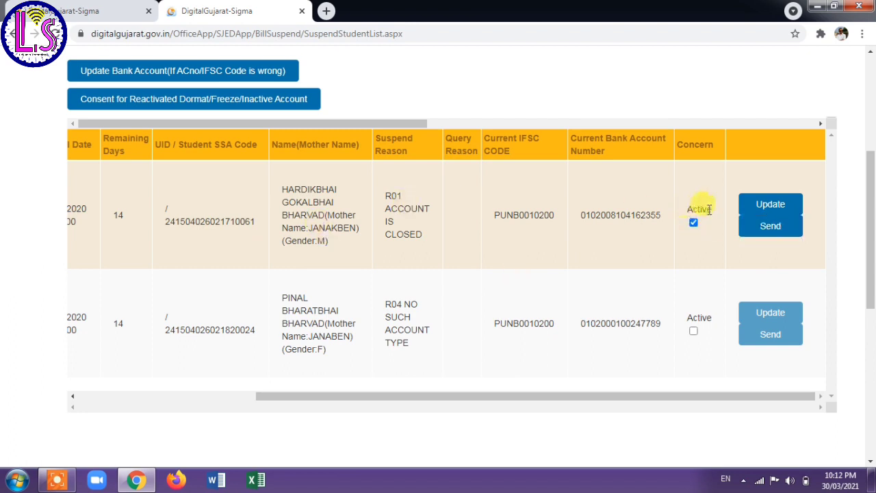
pyautogui.click(694, 223)
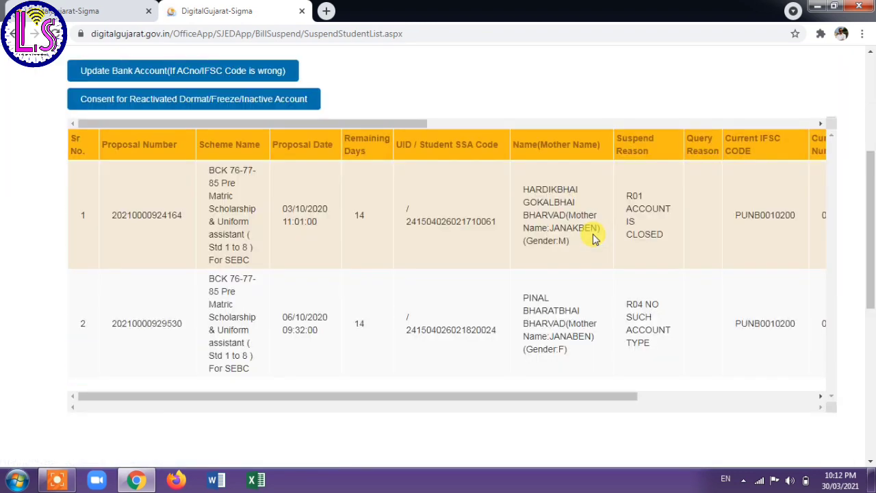
pyautogui.moveTo(495, 397); pyautogui.dragTo(707, 410)
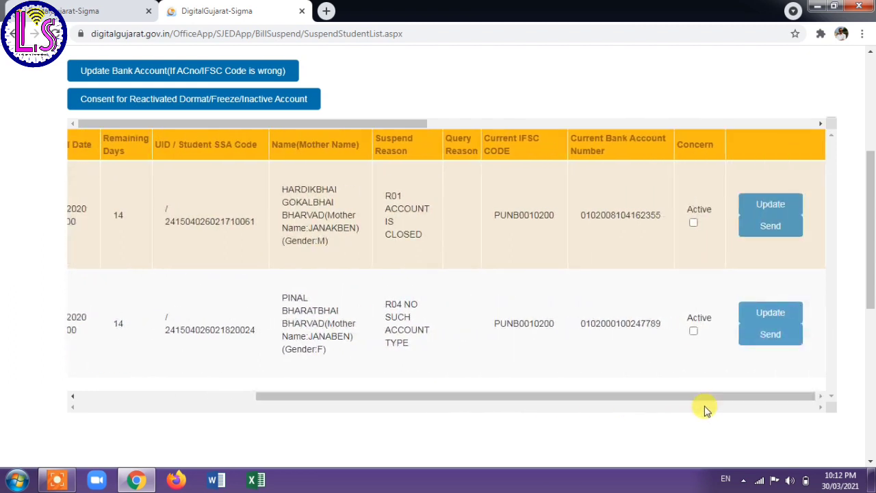
pyautogui.click(784, 198)
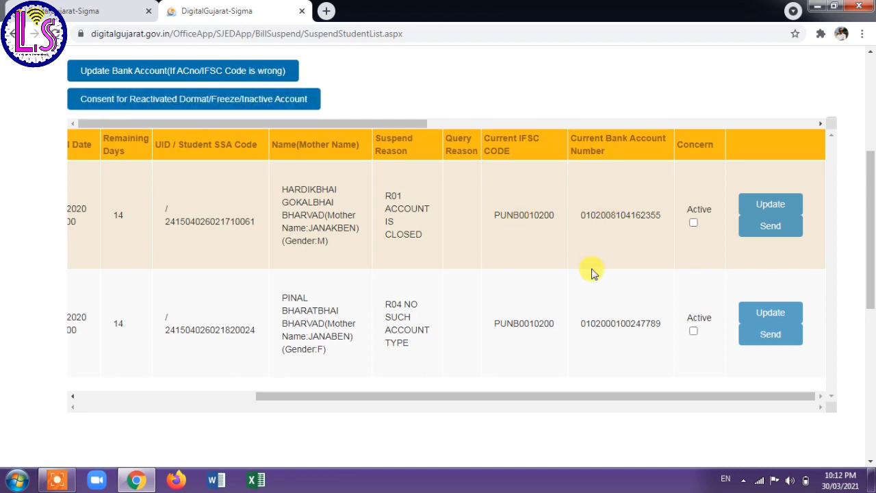
pyautogui.click(172, 73)
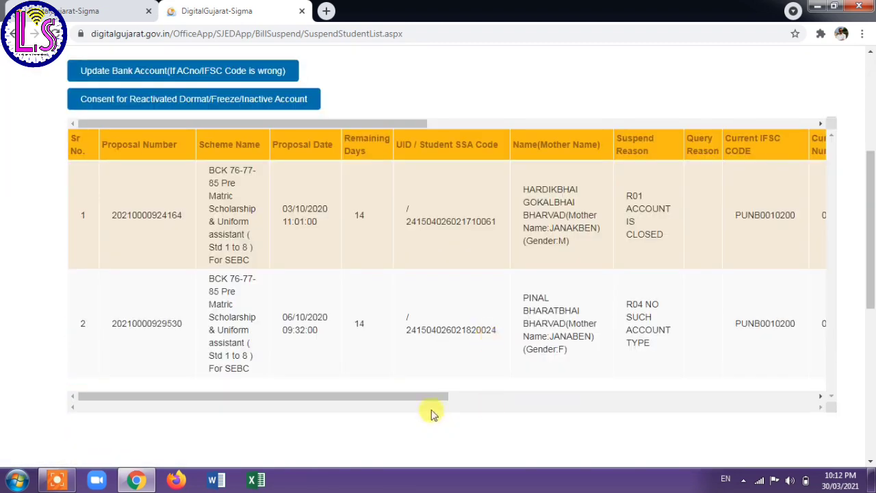
# Check the blank new and confirm IFSC and account-number fields in both students' rows.
pyautogui.moveTo(430, 399); pyautogui.dragTo(735, 396)
pyautogui.click(311, 214)
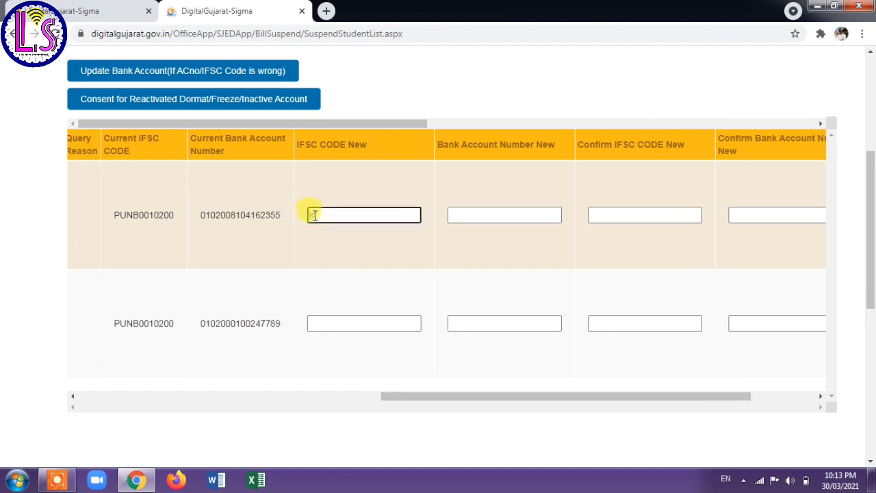
pyautogui.click(310, 321)
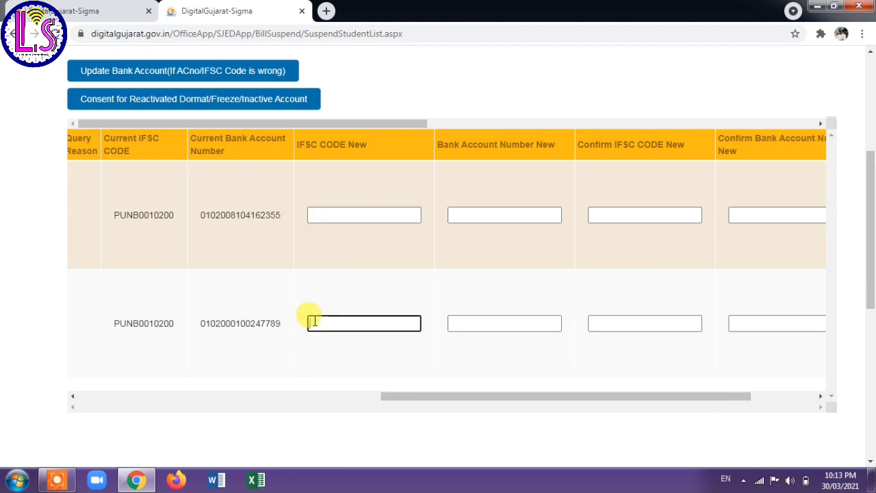
pyautogui.click(456, 214)
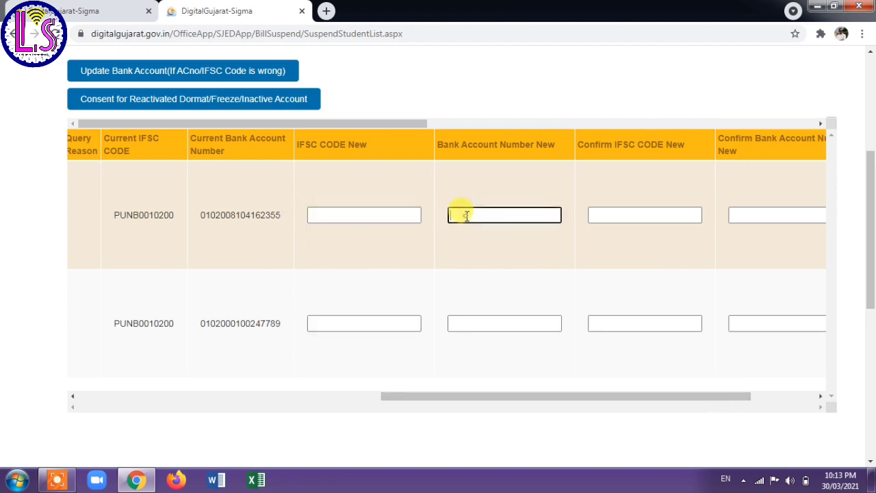
pyautogui.click(479, 326)
pyautogui.click(638, 216)
pyautogui.click(636, 321)
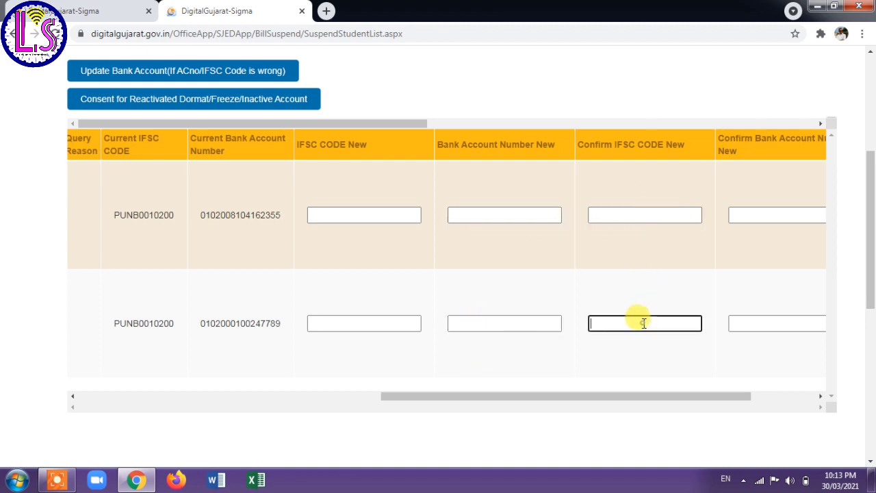
pyautogui.click(753, 208)
pyautogui.click(753, 323)
pyautogui.moveTo(693, 397); pyautogui.dragTo(574, 408)
pyautogui.click(600, 216)
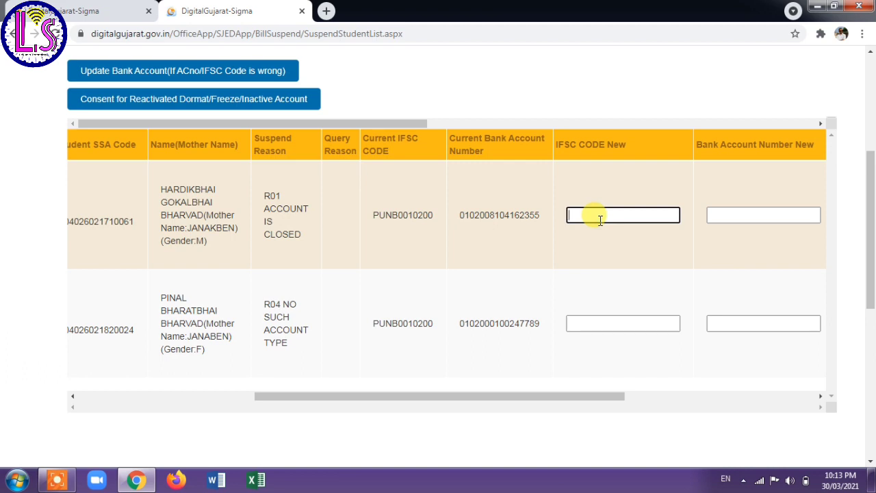
# Enter IFSC PUNB0010200 and the new bank account number in the first student's New fields.
pyautogui.press('capslock')
pyautogui.write('PUN')
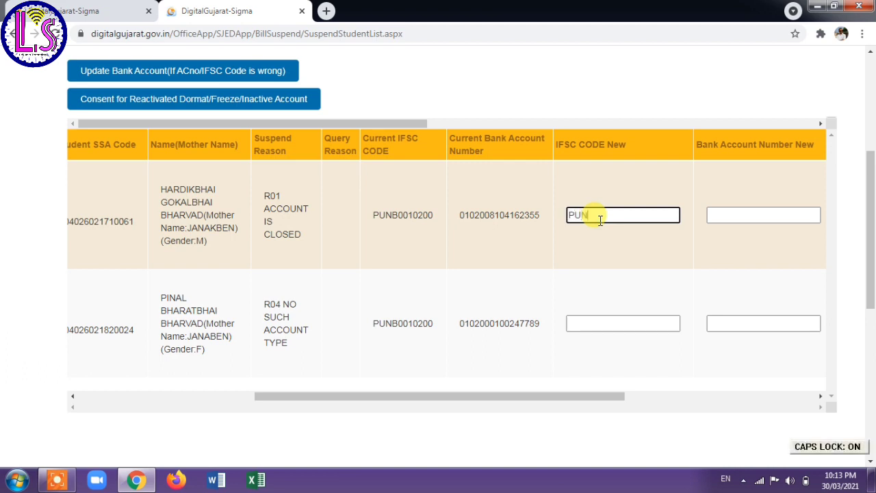
pyautogui.write('B001')
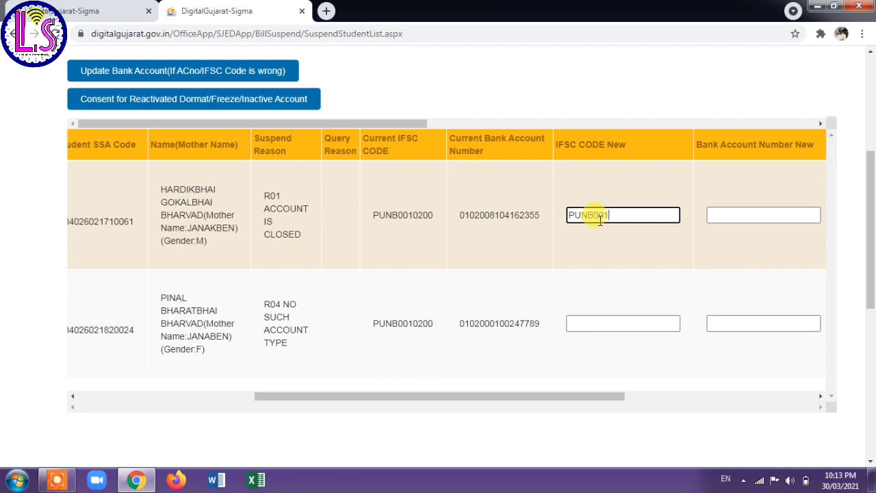
pyautogui.write('0200')
pyautogui.click(719, 216)
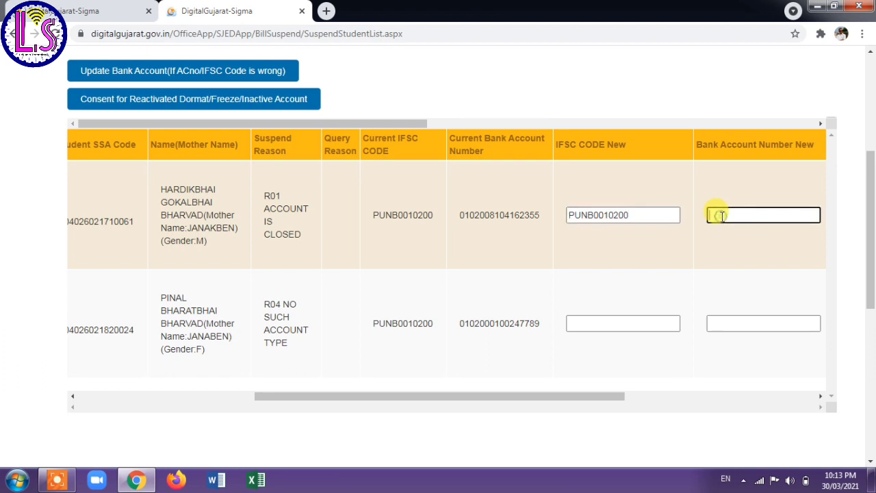
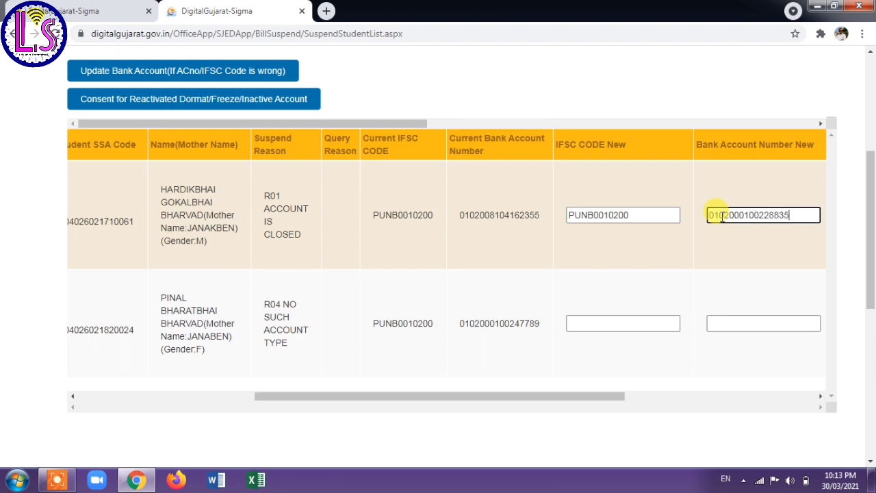
pyautogui.click(821, 395)
pyautogui.moveTo(821, 396); pyautogui.dragTo(821, 396)
# Repeat the IFSC code and account number in the first student's confirmation fields.
pyautogui.click(475, 214)
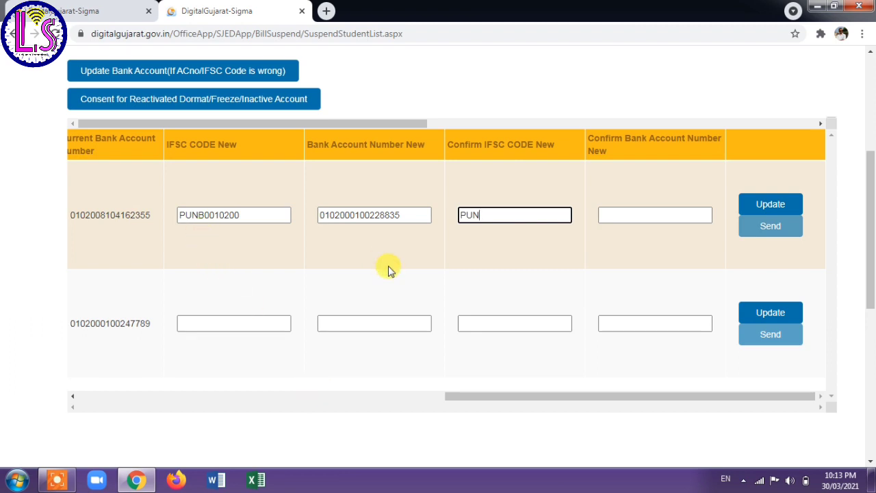
pyautogui.write('B0010200')
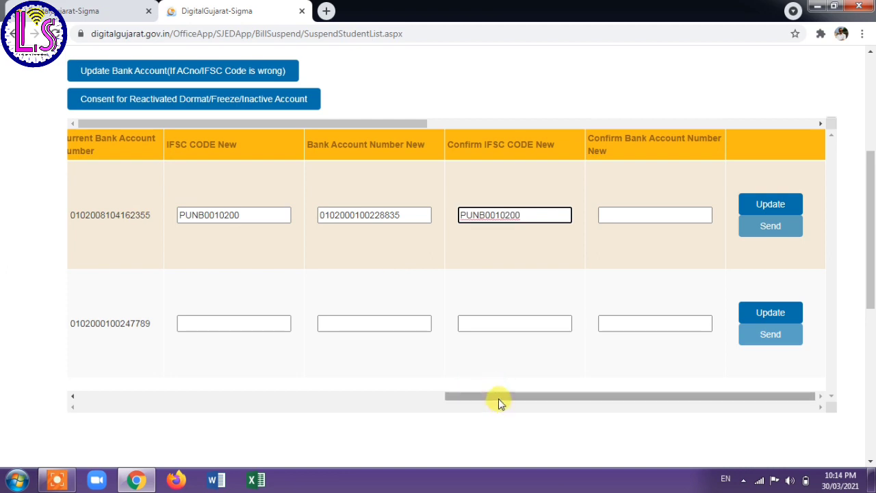
pyautogui.moveTo(499, 397); pyautogui.dragTo(601, 382)
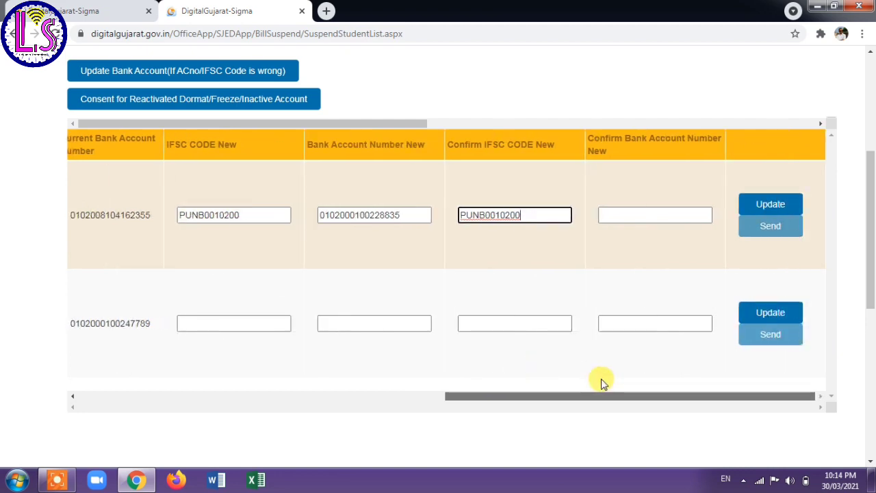
pyautogui.click(616, 216)
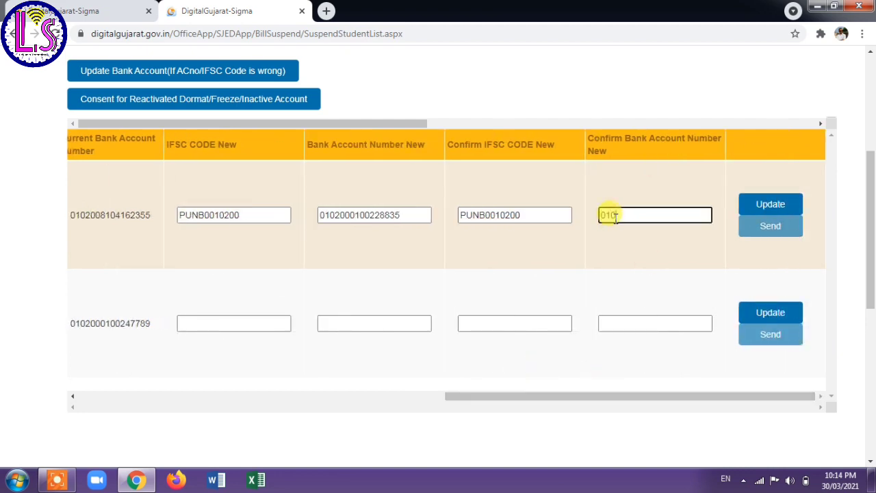
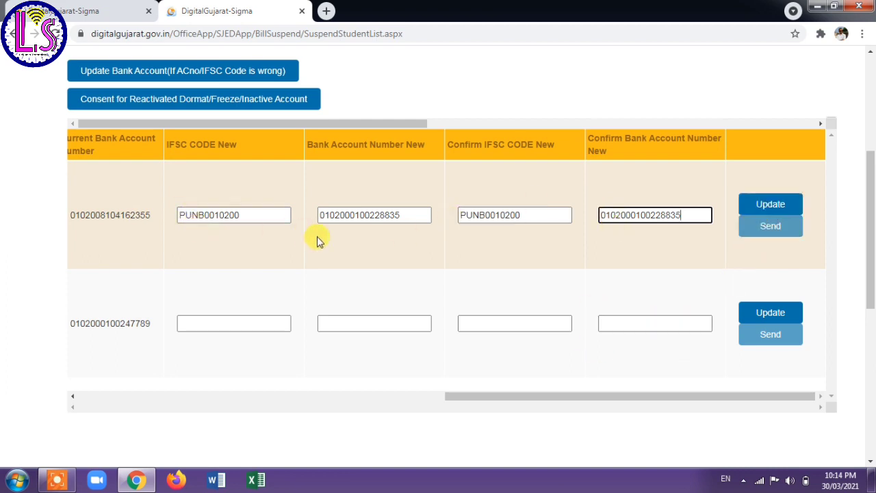
# Update the first student's bank details, accept the Update SuccessFully alert, and select row 2's new IFSC.
pyautogui.click(779, 208)
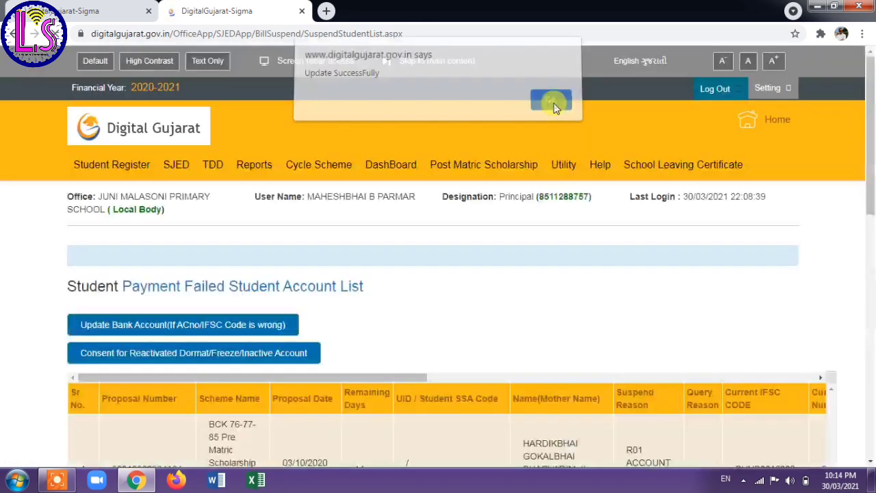
pyautogui.click(552, 106)
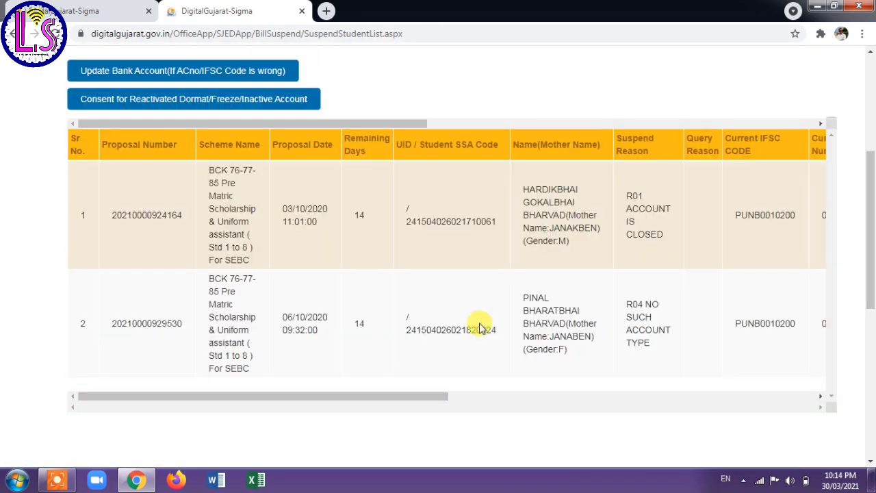
pyautogui.moveTo(401, 397); pyautogui.dragTo(608, 390)
pyautogui.click(510, 322)
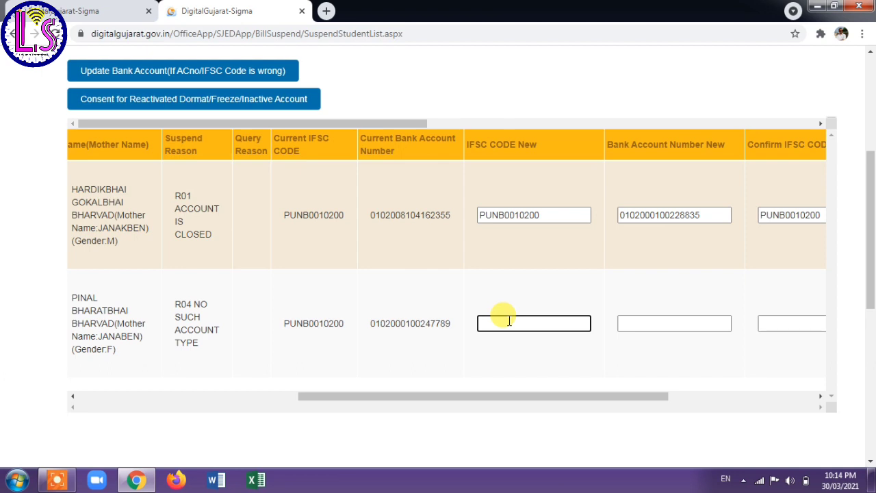
# Enter IFSC PUNB0010200 and the new account number for the second student, confirming the IFSC.
pyautogui.write('PUNB0010200')
pyautogui.click(627, 321)
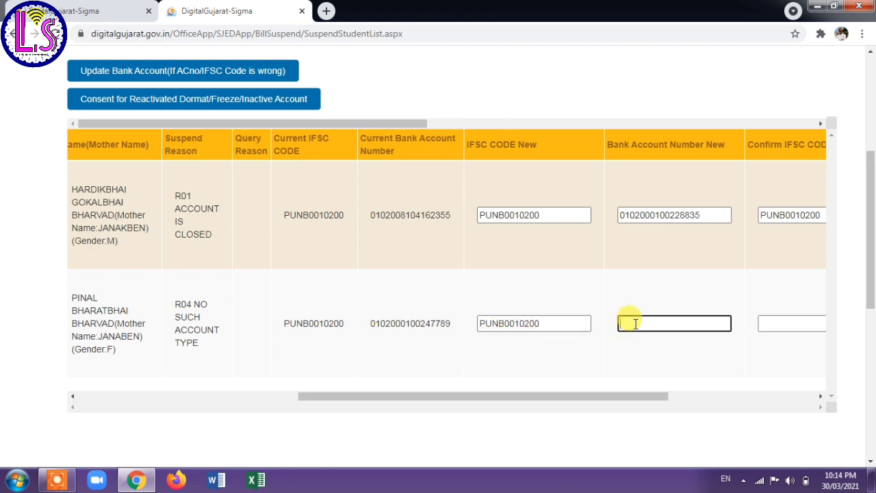
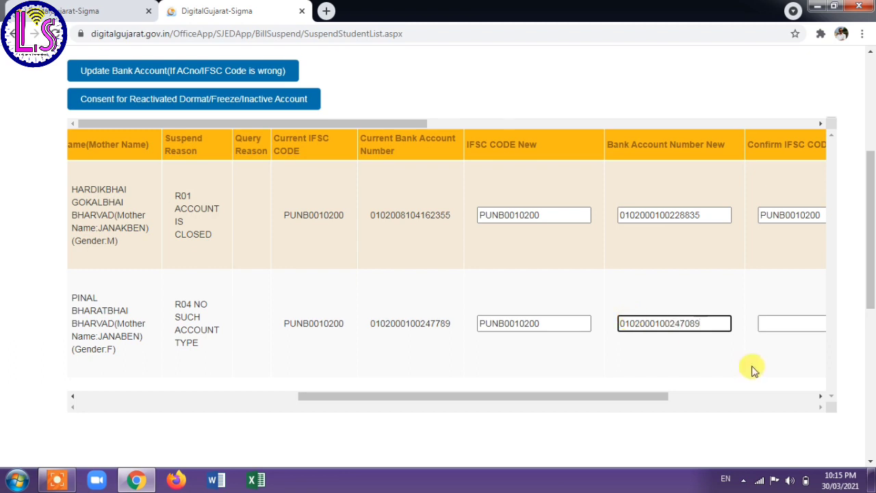
pyautogui.click(773, 325)
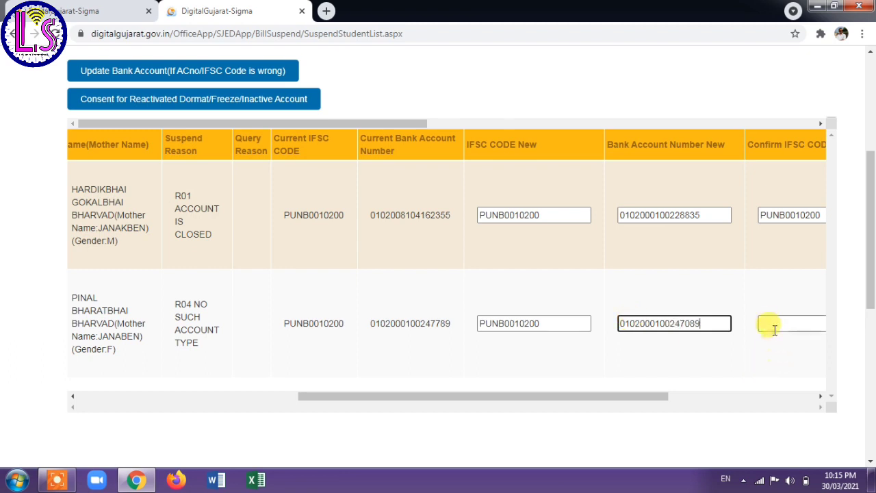
pyautogui.write('PUNB00')
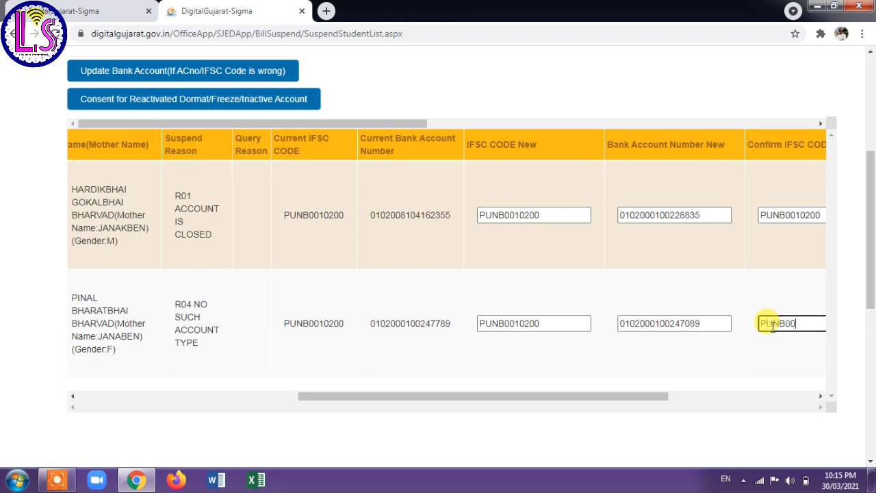
pyautogui.write('10200')
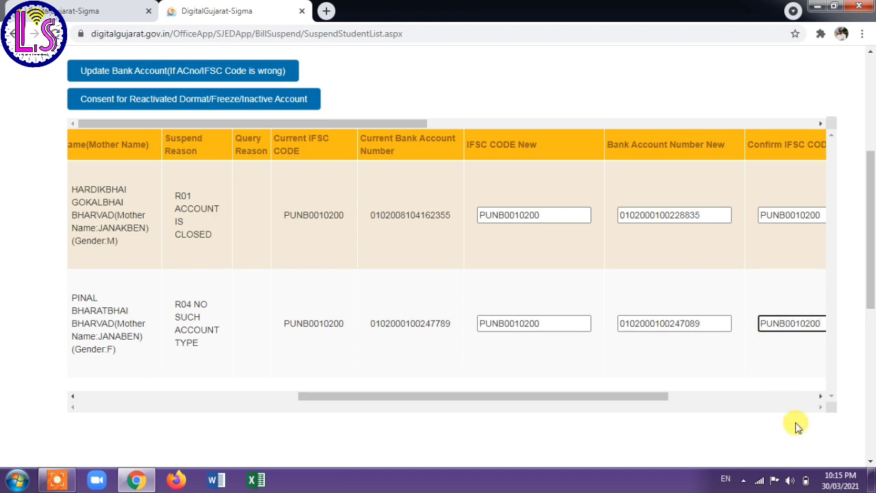
# Confirm the second student's new account number and save the update.
pyautogui.click(820, 396)
pyautogui.moveTo(820, 396); pyautogui.dragTo(820, 395)
pyautogui.click(640, 323)
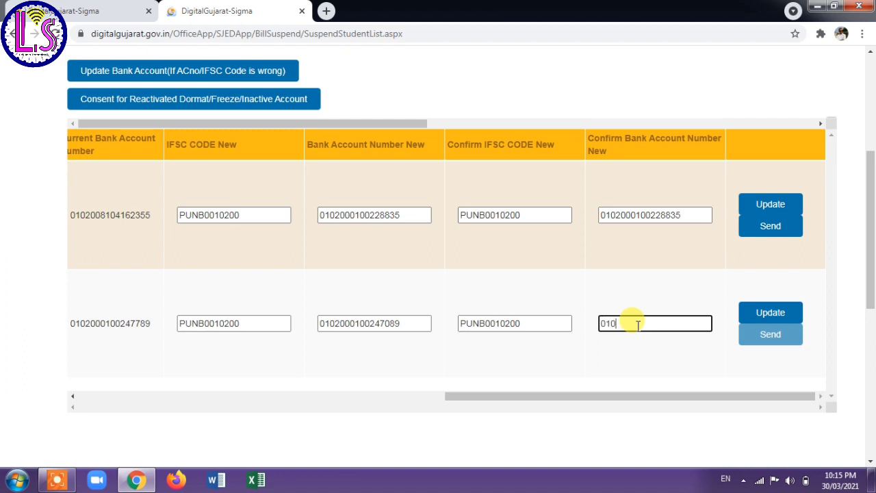
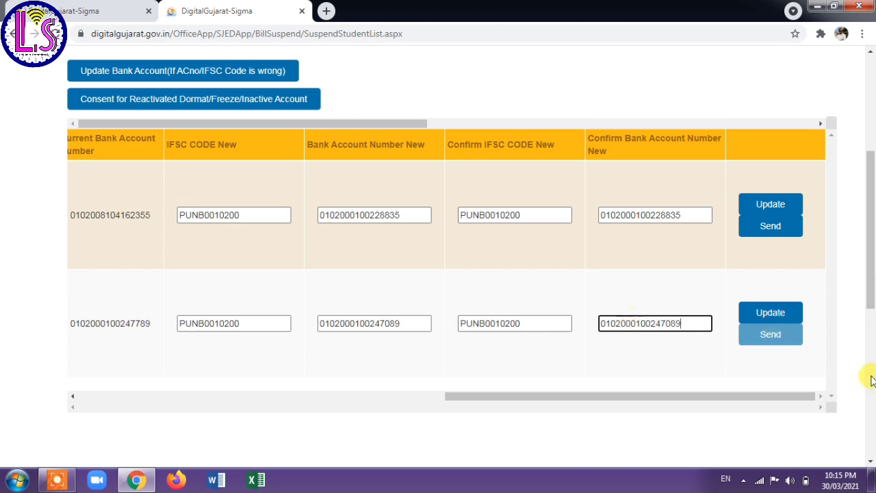
pyautogui.click(770, 312)
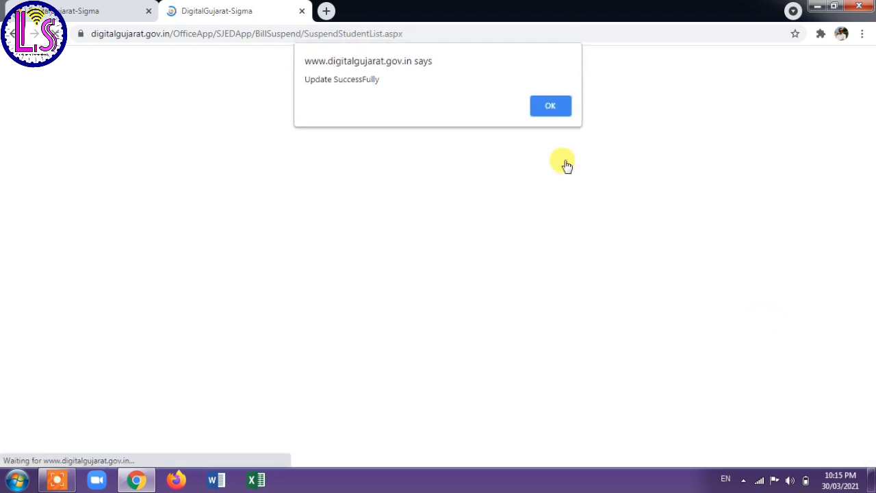
# Accept the Update SuccessFully alert, then send the first student's corrected details and acknowledge Send SuccessFully.
pyautogui.click(548, 107)
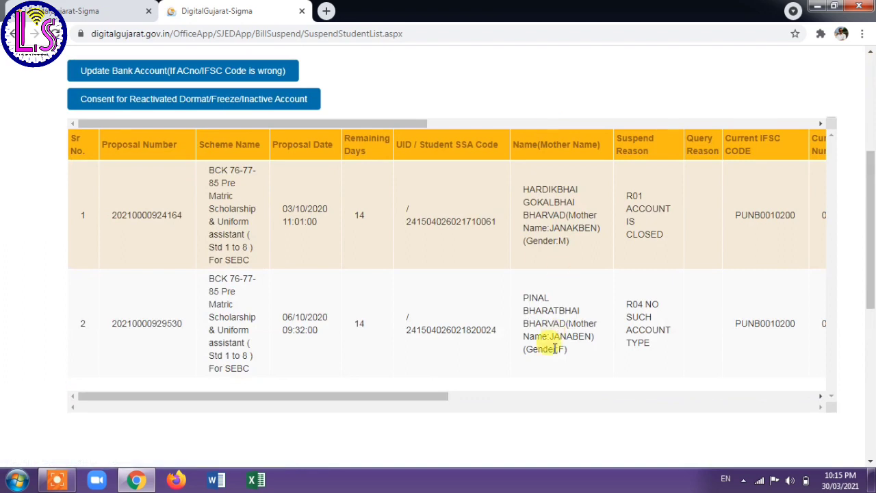
pyautogui.moveTo(442, 399); pyautogui.dragTo(809, 399)
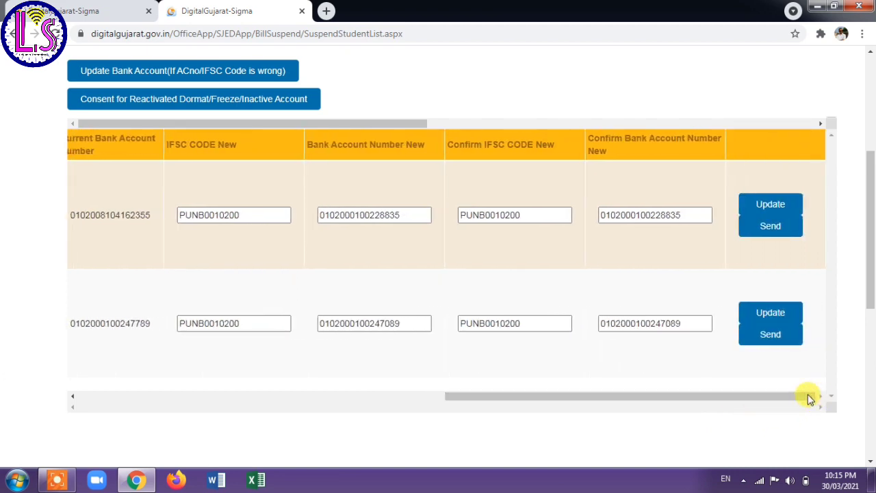
pyautogui.click(771, 228)
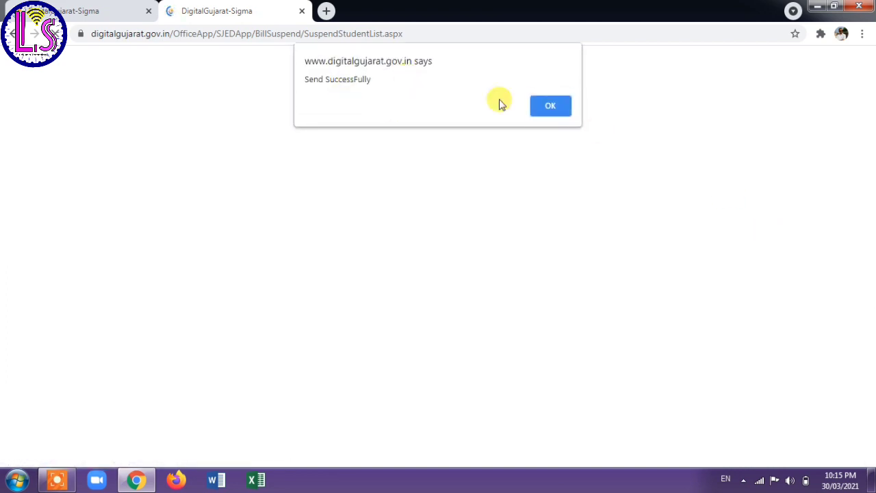
pyautogui.click(550, 106)
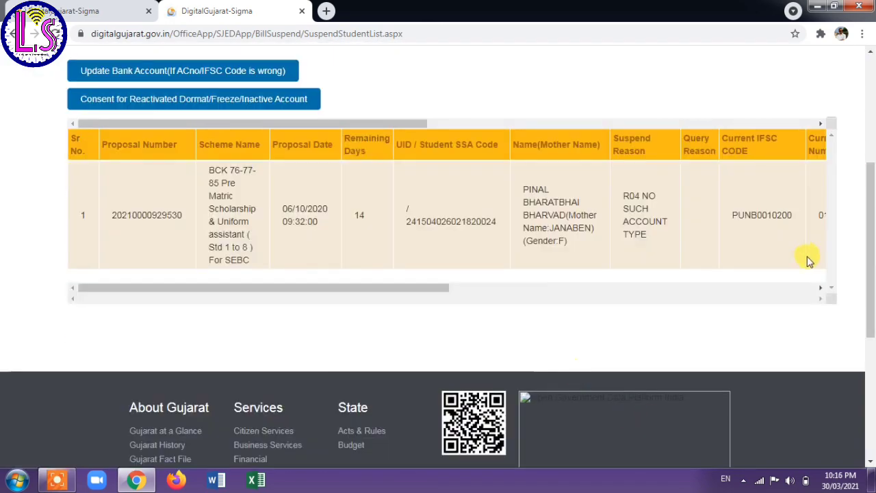
pyautogui.moveTo(380, 288); pyautogui.dragTo(768, 280)
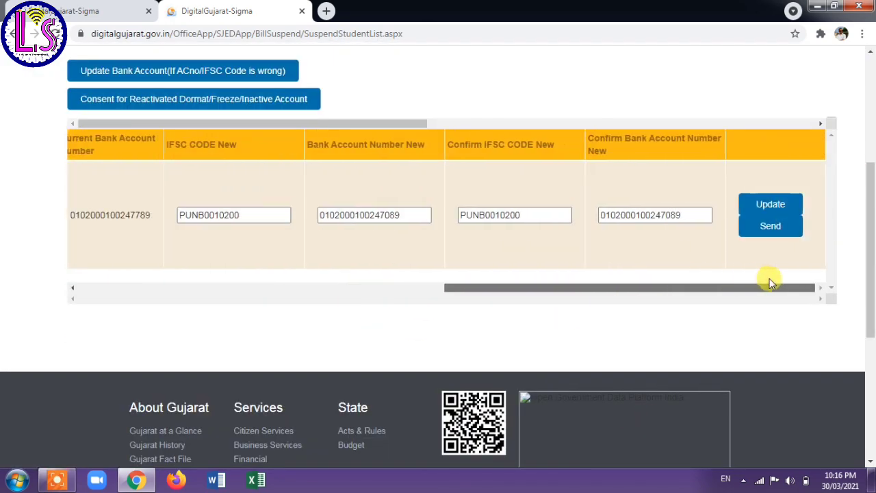
# Send the last student's corrected IFSC and account number and acknowledge the Send SuccessFully alert.
pyautogui.click(770, 228)
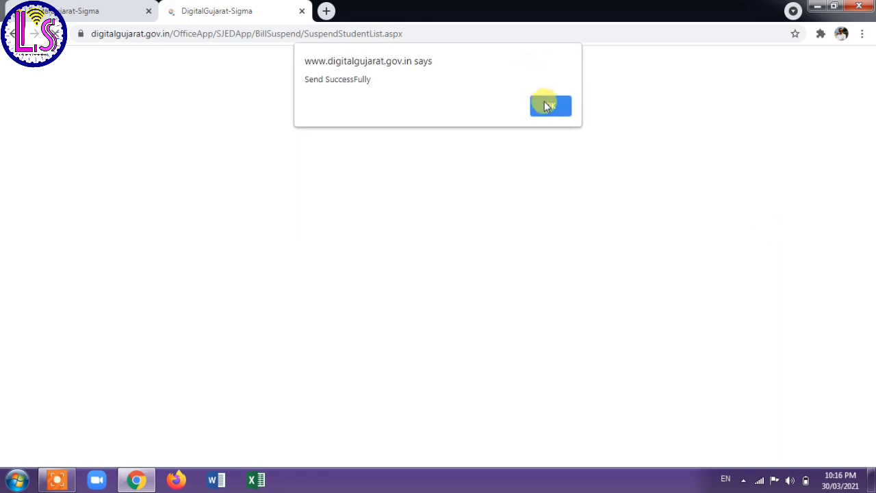
pyautogui.click(546, 103)
pyautogui.scroll(-4, 430, 398)
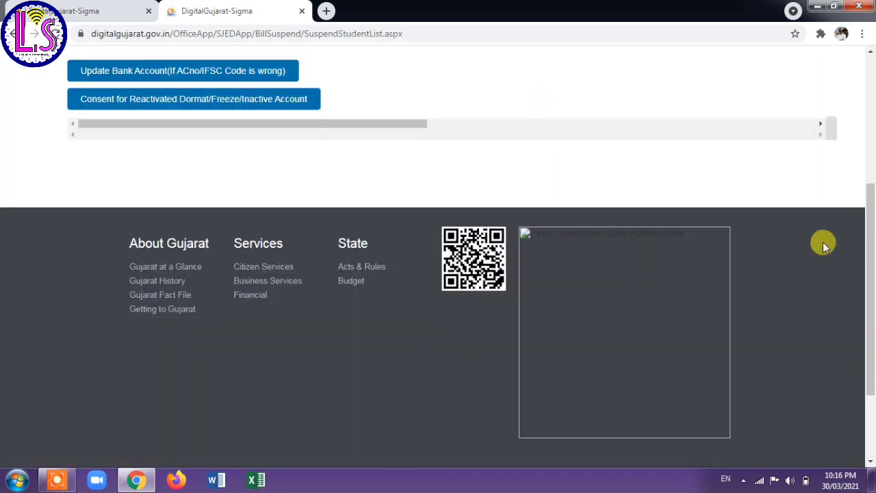
# Open the Pre-Metric dashboard showing Invalid Account Count 0 and Invalid Account Update Count 4 (Rs 4400.00).
pyautogui.moveTo(872, 265); pyautogui.dragTo(872, 152)
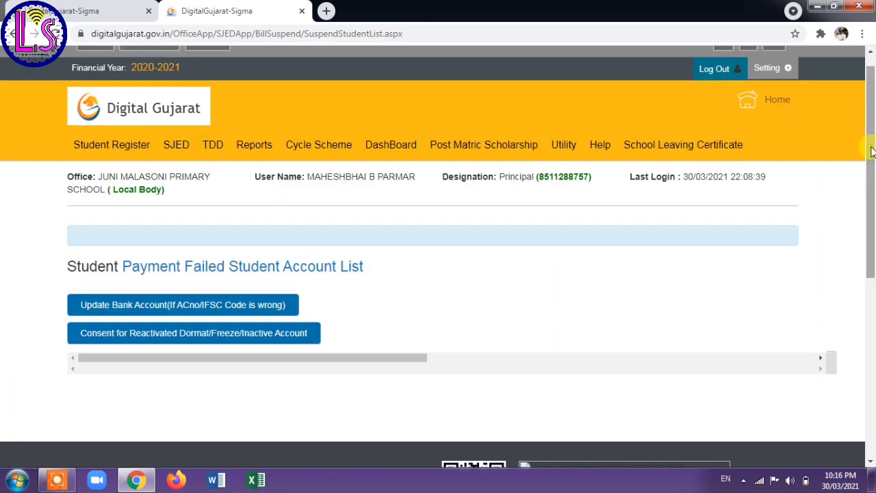
pyautogui.moveTo(385, 145)
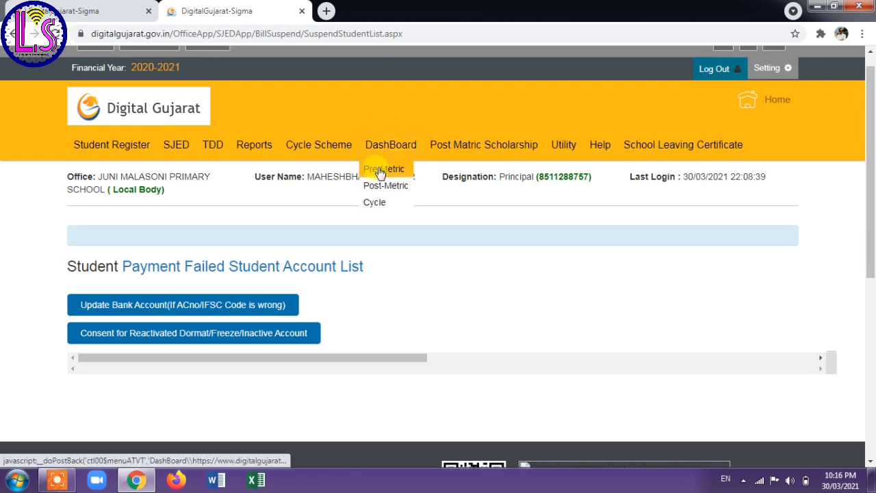
pyautogui.click(380, 170)
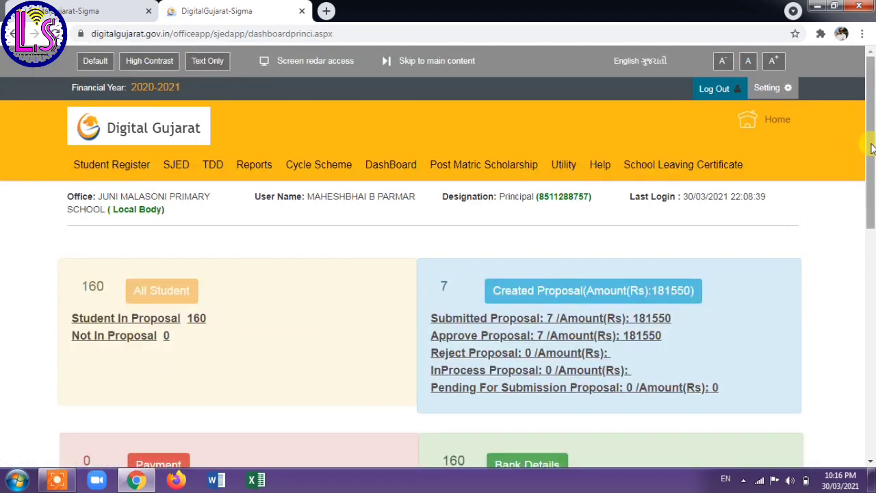
pyautogui.moveTo(872, 149); pyautogui.dragTo(871, 288)
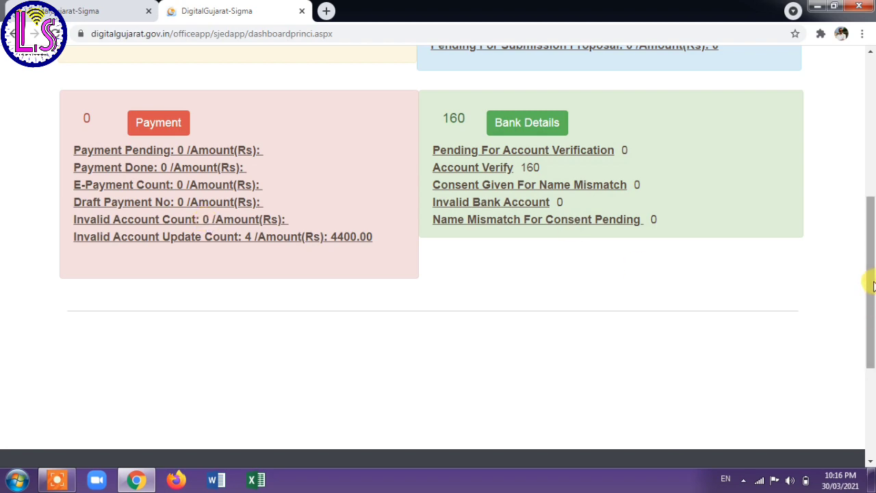
pyautogui.moveTo(870, 280); pyautogui.dragTo(870, 190)
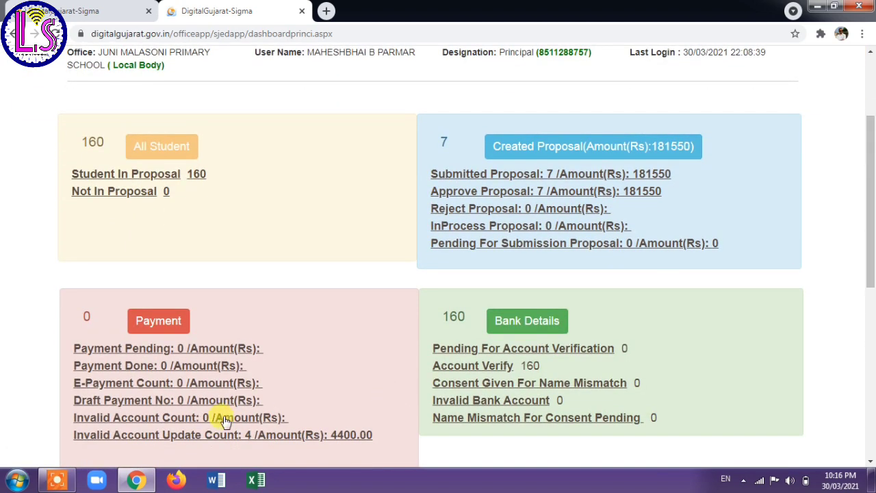
# Open the Invalid Account Count list and confirm the Update Bank Account view has no students.
pyautogui.click(199, 418)
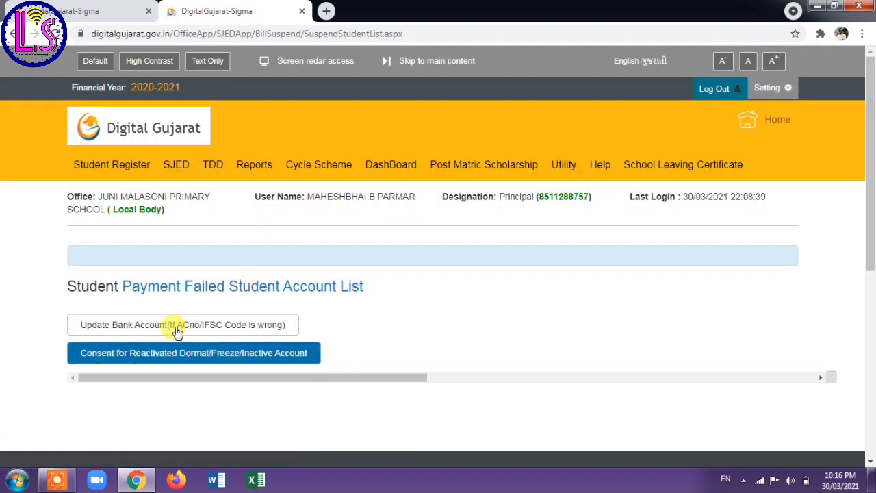
pyautogui.click(177, 330)
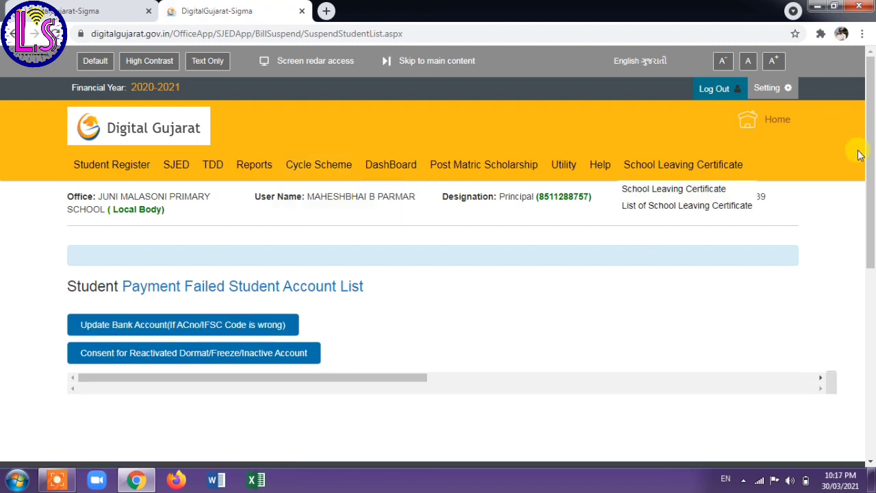
pyautogui.scroll(-2, 870, 169)
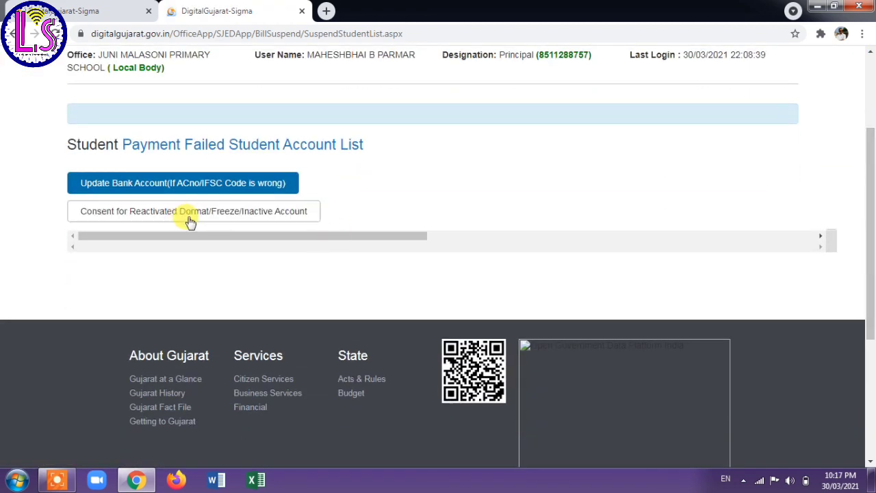
# Confirm the Consent for Reactivated Dormat/Freeze/Inactive Account view is also empty.
pyautogui.click(175, 215)
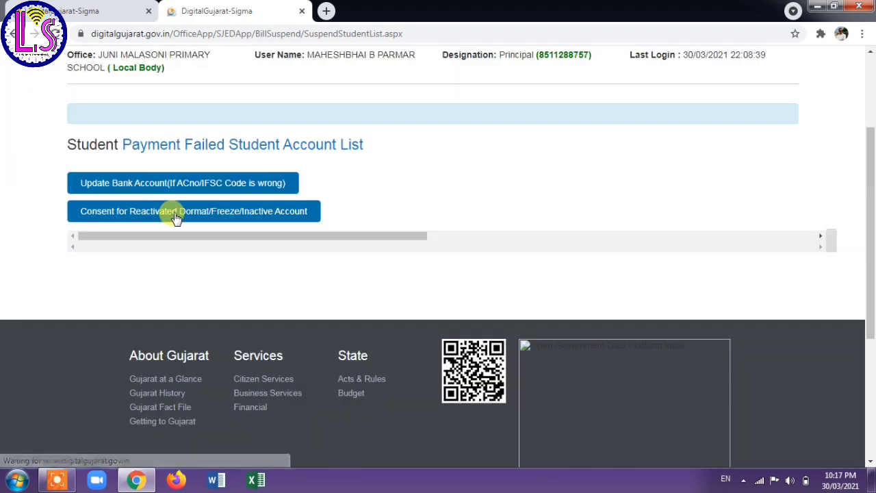
pyautogui.moveTo(870, 174); pyautogui.dragTo(873, 129)
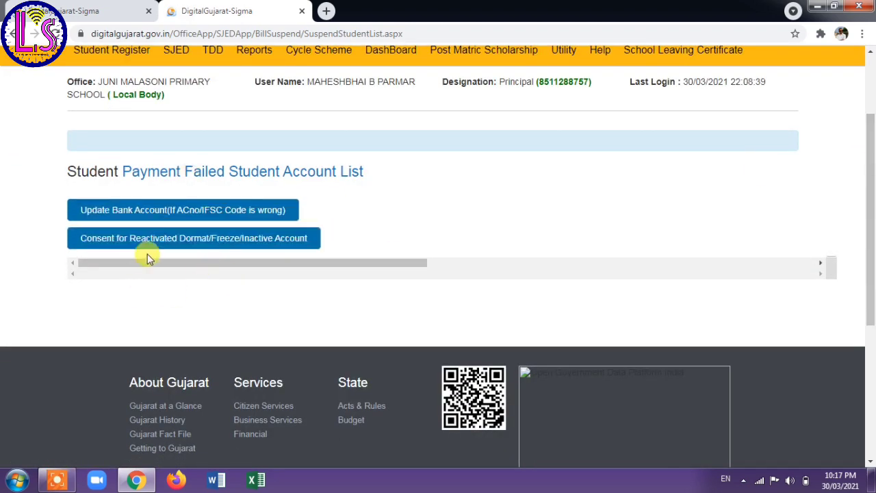
pyautogui.click(229, 234)
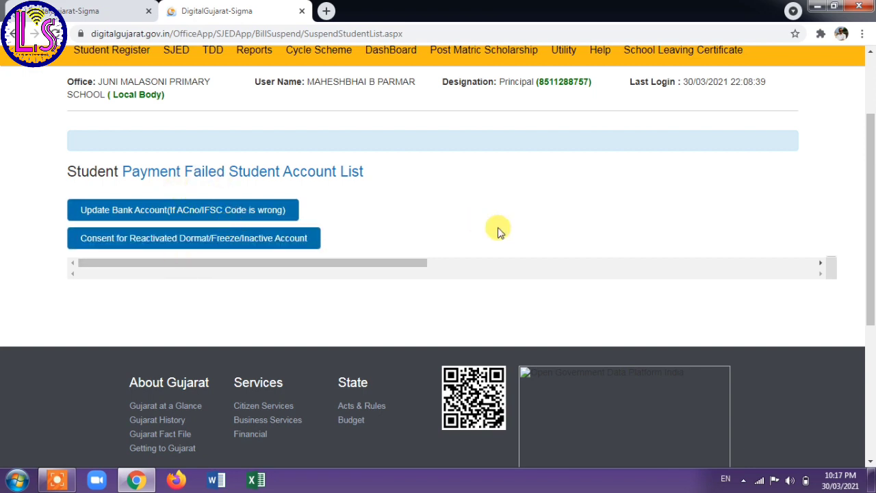